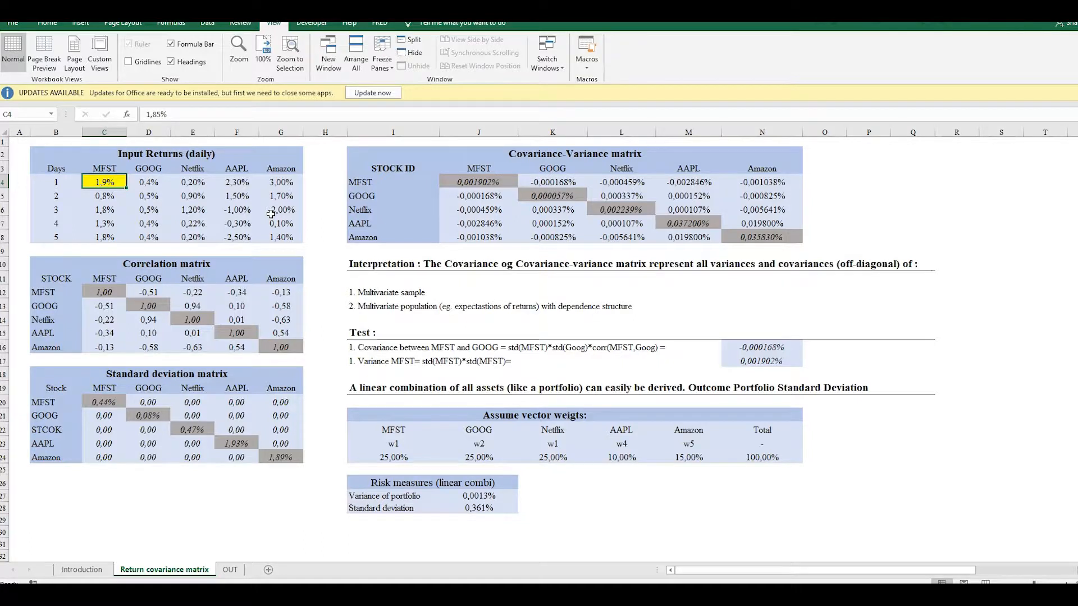
Go through the MFST daily returns in column C of the input table, from the header to day 5
{"action": "key", "text": "Down"}
{"action": "key", "text": "Down"}
{"action": "key", "text": "Down"}
{"action": "key", "text": "Down"}
{"action": "key", "text": "Up"}
{"action": "key", "text": "Up"}
{"action": "key", "text": "Up"}
{"action": "key", "text": "Up"}
{"action": "key", "text": "Up"}
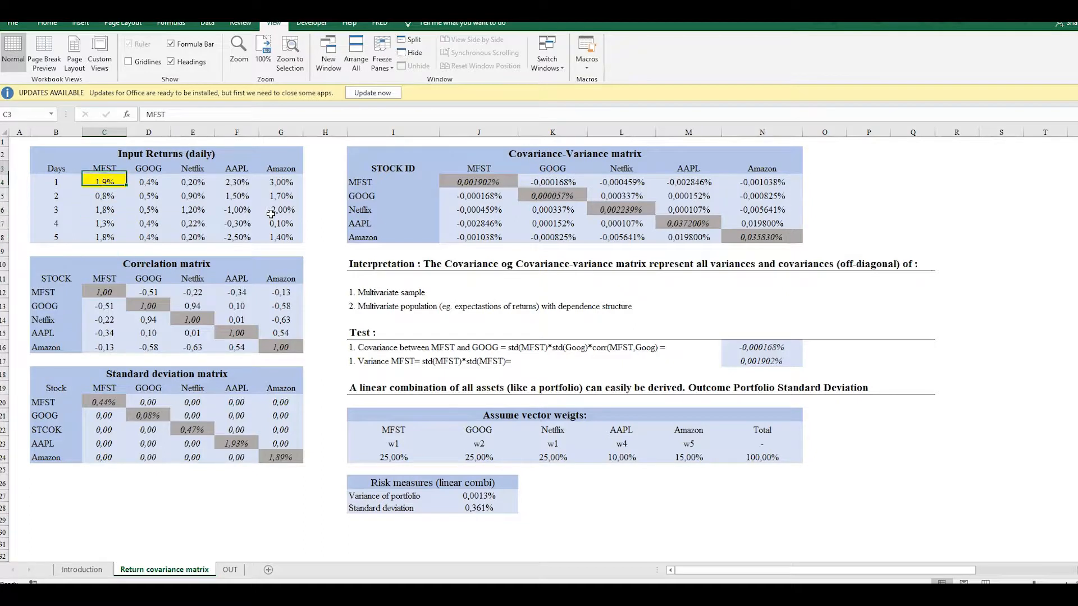
{"action": "key", "text": "Down"}
{"action": "key", "text": "Down"}
{"action": "key", "text": "Down"}
{"action": "key", "text": "Down"}
{"action": "key", "text": "Down"}
{"action": "key", "text": "Up"}
{"action": "key", "text": "Up"}
{"action": "key", "text": "Up"}
{"action": "key", "text": "Up"}
{"action": "key", "text": "Up"}
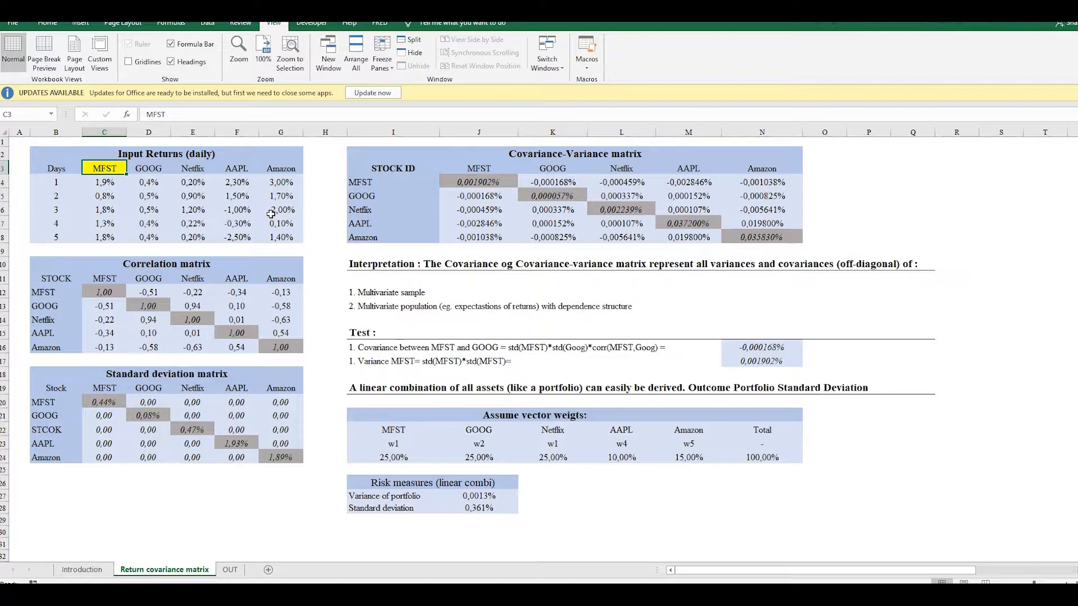
Check the MFST returns against their day numbers and return to the day 1 MFST value
{"action": "key", "text": "Down"}
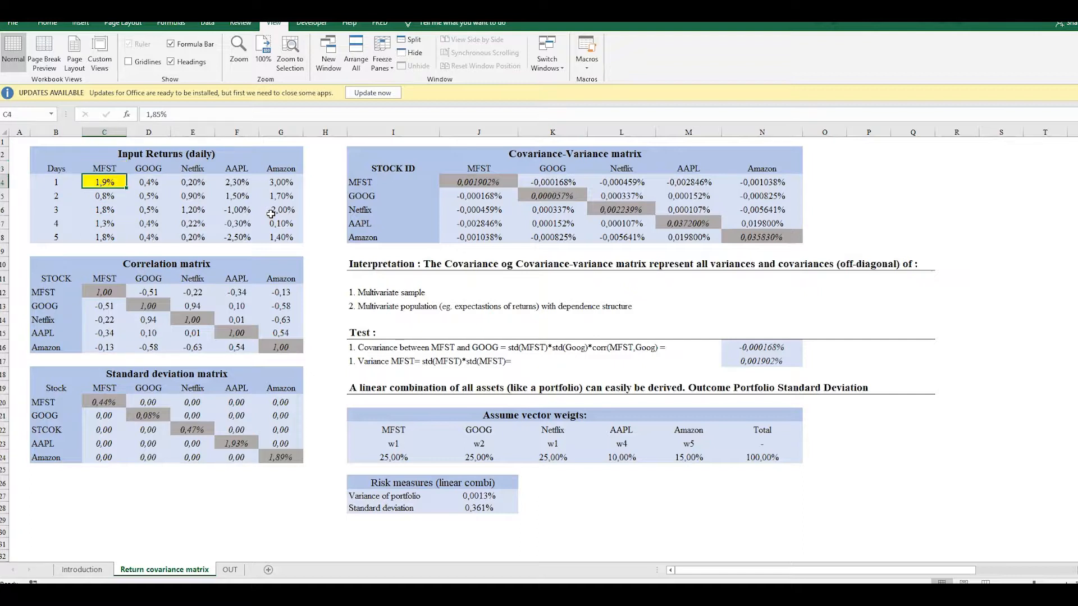
{"action": "key", "text": "Down"}
{"action": "key", "text": "Down"}
{"action": "key", "text": "Down"}
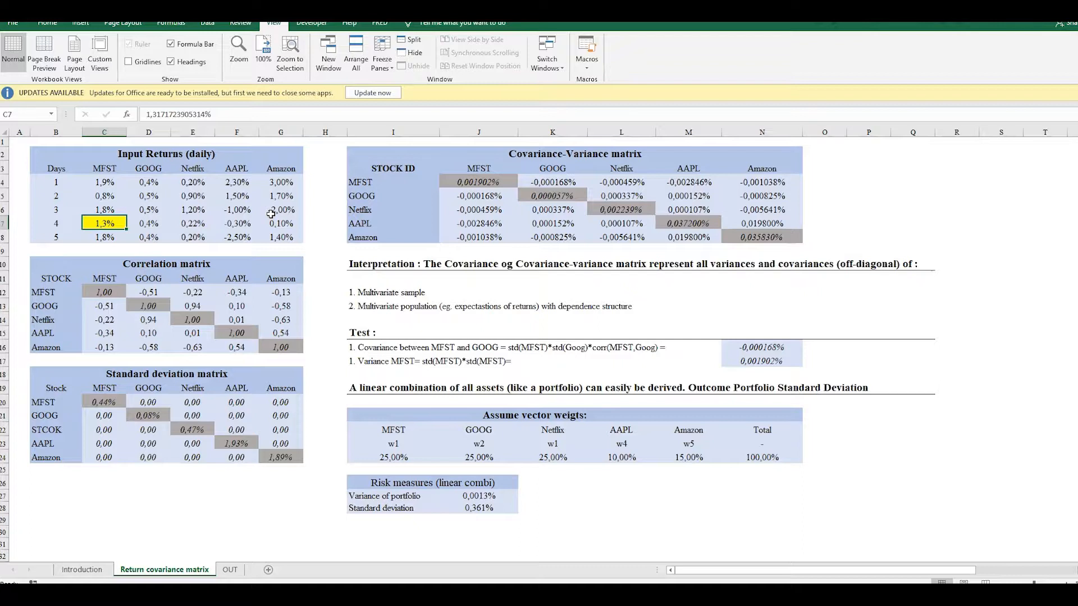
{"action": "key", "text": "Left"}
{"action": "key", "text": "Up"}
{"action": "key", "text": "Up"}
{"action": "key", "text": "Up"}
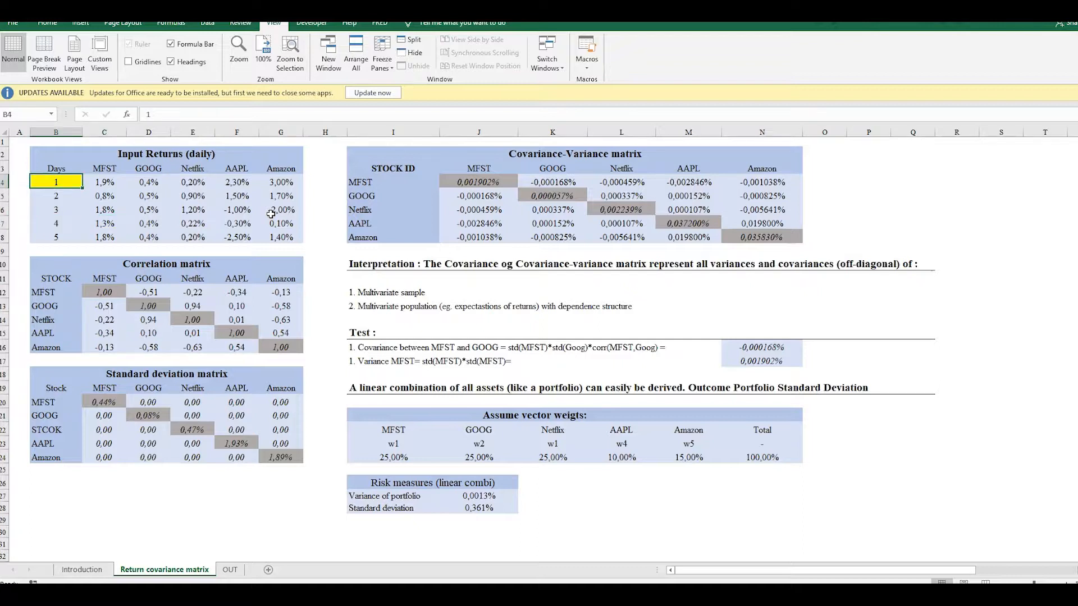
{"action": "key", "text": "Right"}
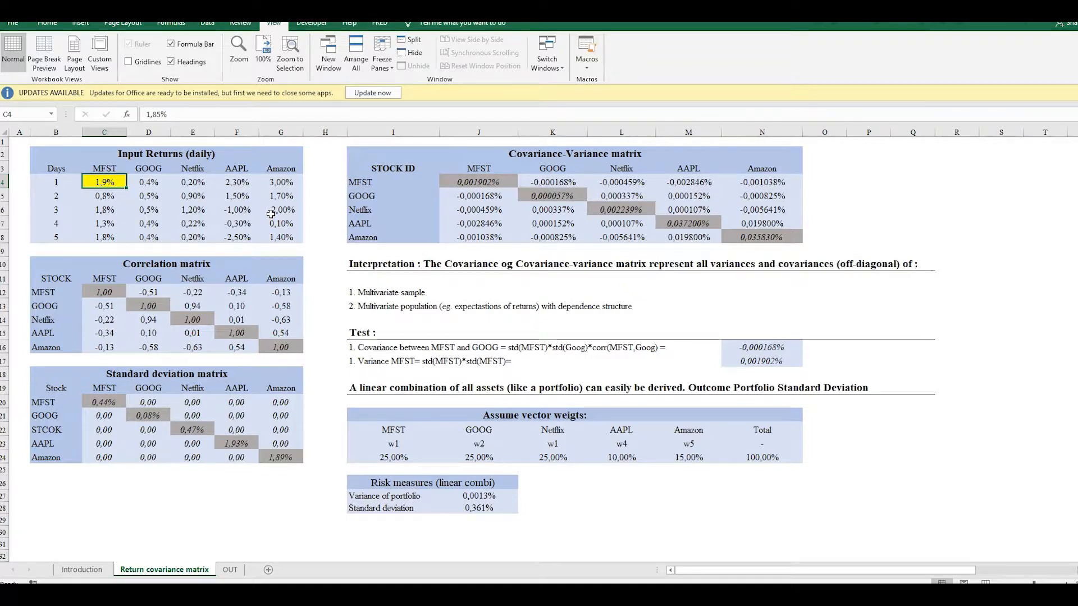
Review the day 1 returns across all five stocks, from MFST to Amazon and back
{"action": "key", "text": "Right"}
{"action": "key", "text": "Right"}
{"action": "key", "text": "Right"}
{"action": "key", "text": "Right"}
{"action": "key", "text": "Left"}
{"action": "key", "text": "Left"}
{"action": "key", "text": "Left"}
{"action": "key", "text": "Left"}
Examine the diagonal cells of the correlation matrix, from MFST in C12 to Amazon in G16
{"action": "key", "text": "Down"}
{"action": "key", "text": "Down"}
{"action": "key", "text": "Down"}
{"action": "key", "text": "Down"}
{"action": "key", "text": "Down"}
{"action": "key", "text": "Down"}
{"action": "key", "text": "Down"}
{"action": "key", "text": "Down"}
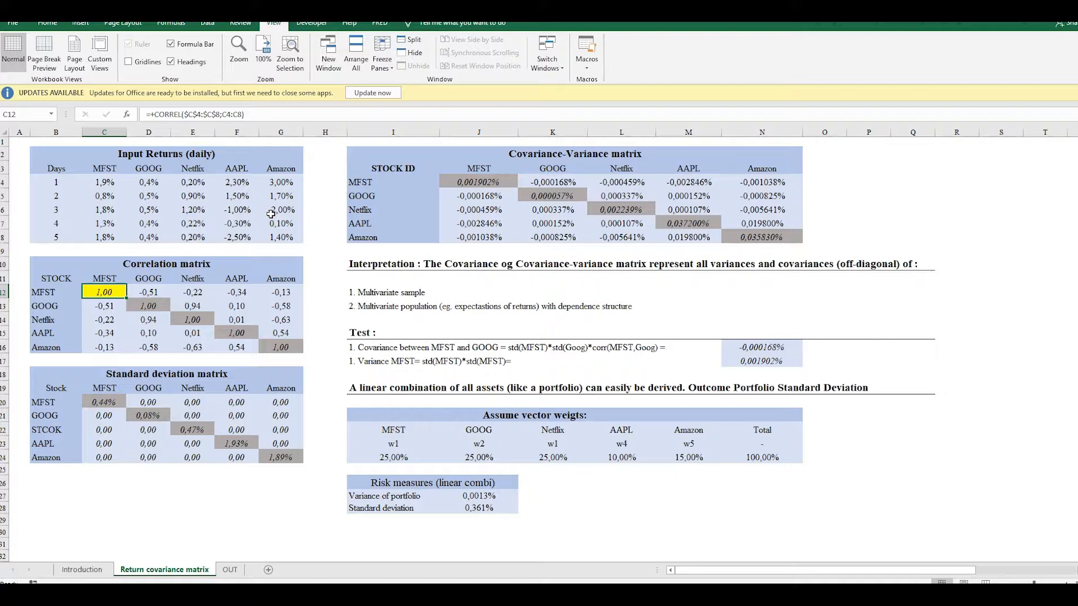
{"action": "key", "text": "Down"}
{"action": "key", "text": "Right"}
{"action": "key", "text": "Down"}
{"action": "key", "text": "Right"}
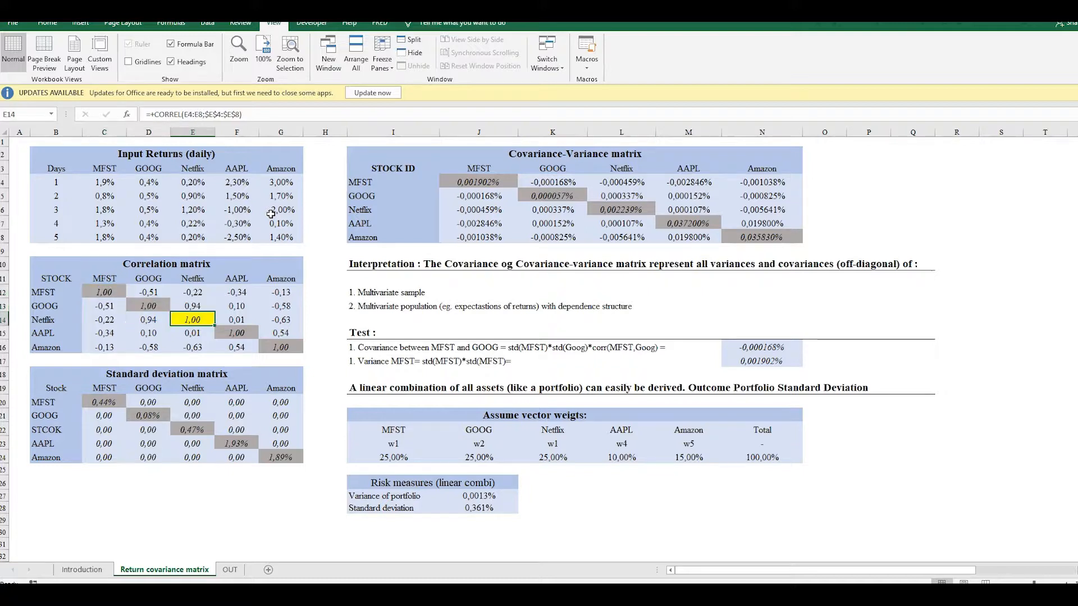
{"action": "key", "text": "Right"}
{"action": "key", "text": "Down"}
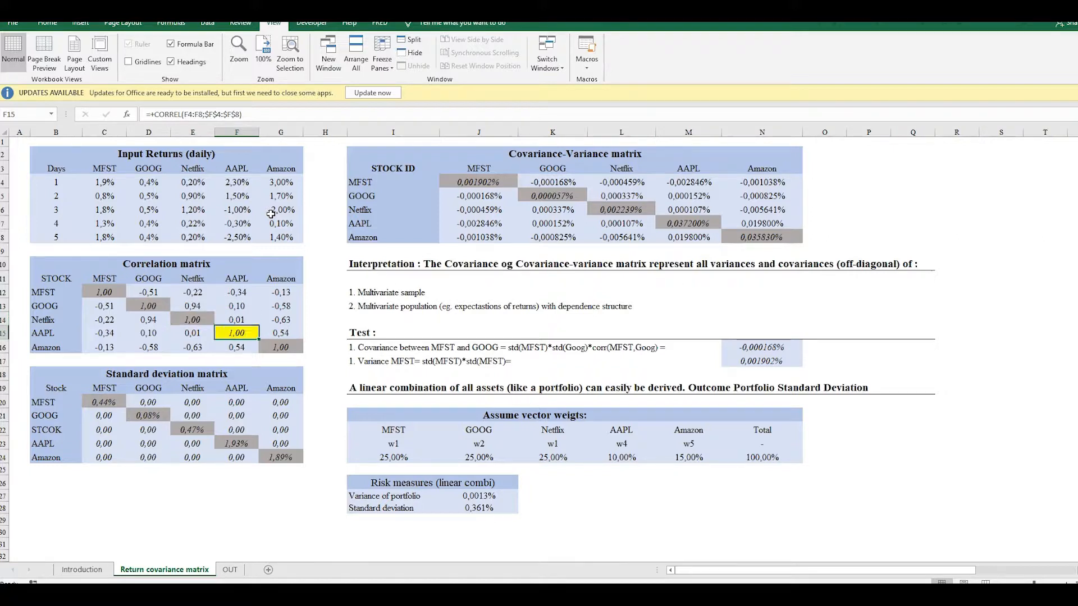
{"action": "key", "text": "Right"}
{"action": "key", "text": "Down"}
Trace the correlation matrix back along its diagonal from Amazon to the MFST cell C12
{"action": "key", "text": "Up"}
{"action": "key", "text": "Left"}
{"action": "key", "text": "Up"}
{"action": "key", "text": "Left"}
{"action": "key", "text": "Up"}
{"action": "key", "text": "Left"}
{"action": "key", "text": "Up"}
{"action": "key", "text": "Left"}
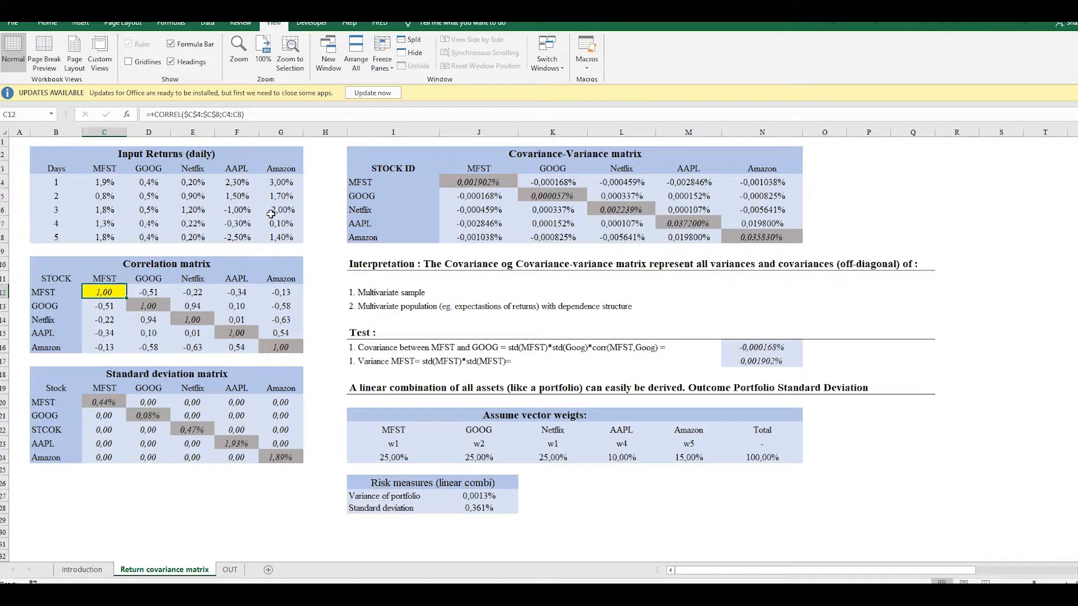
Look over the correlation cells between C12 and E15, on both sides of the diagonal
{"action": "key", "text": "Right"}
{"action": "key", "text": "Right"}
{"action": "key", "text": "Down"}
{"action": "key", "text": "Down"}
{"action": "key", "text": "Down"}
{"action": "key", "text": "Left"}
{"action": "key", "text": "Left"}
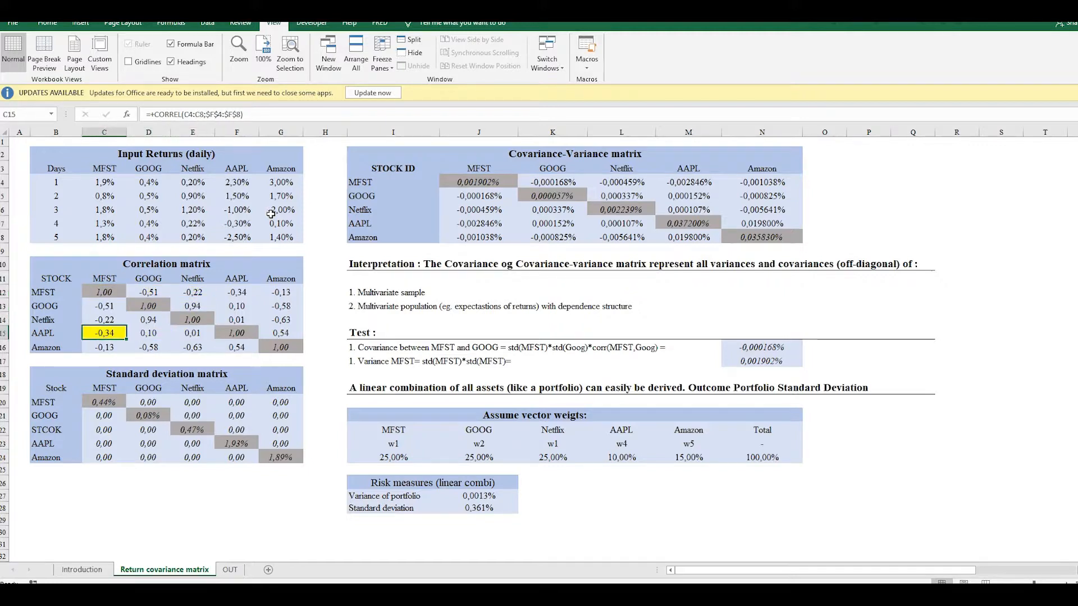
{"action": "key", "text": "Up"}
{"action": "key", "text": "Up"}
{"action": "key", "text": "Up"}
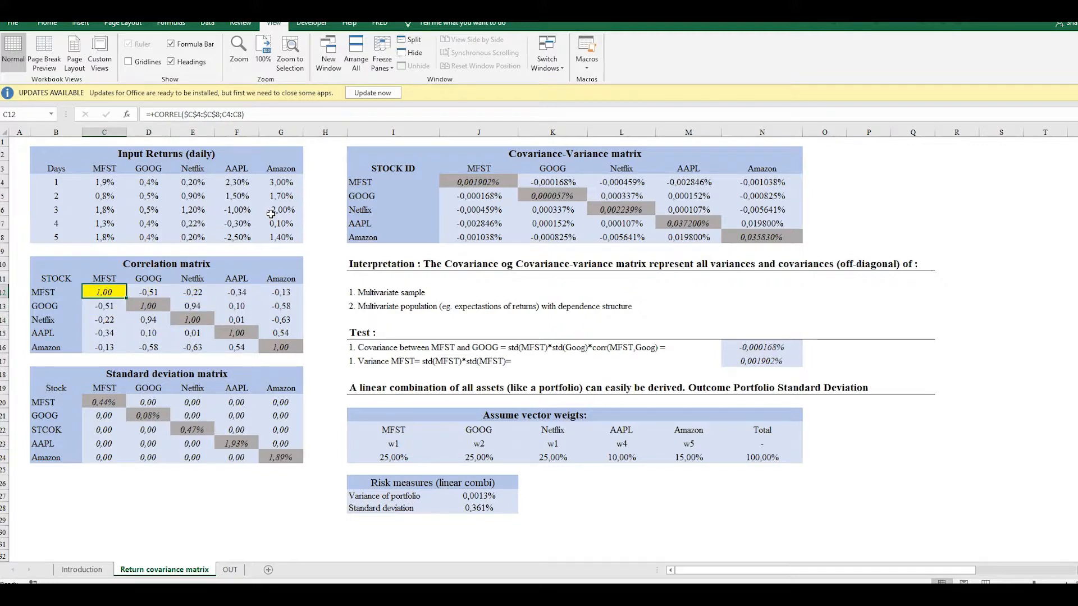
Revisit the GOOG and Netflix diagonal correlations in D13 and E14, returning to C12
{"action": "key", "text": "Right"}
{"action": "key", "text": "Down"}
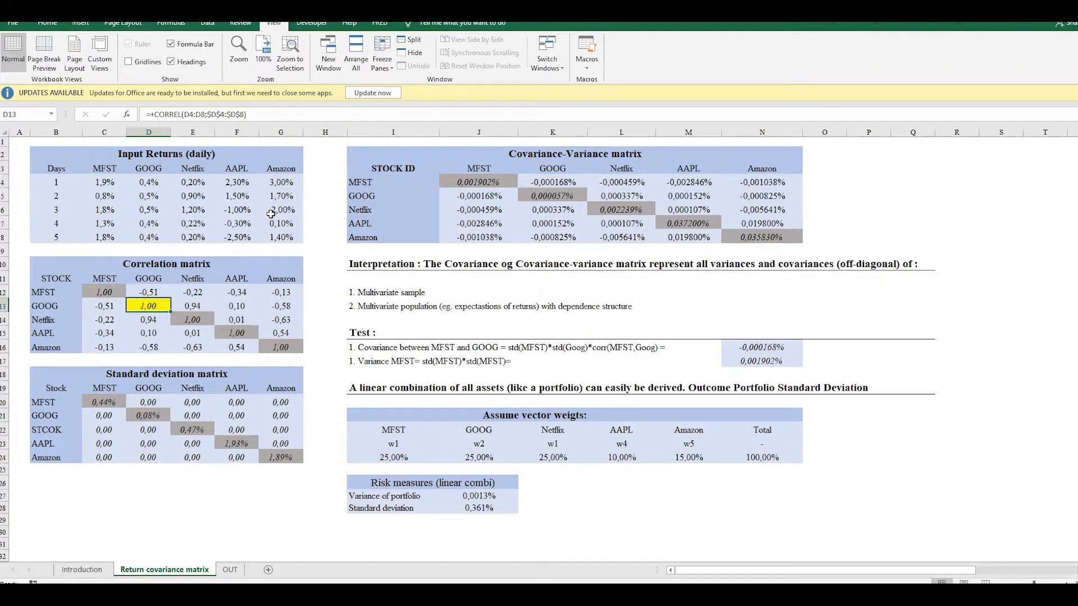
{"action": "key", "text": "Right"}
{"action": "key", "text": "Down"}
{"action": "key", "text": "Up"}
{"action": "key", "text": "Up"}
{"action": "key", "text": "Left"}
{"action": "key", "text": "Left"}
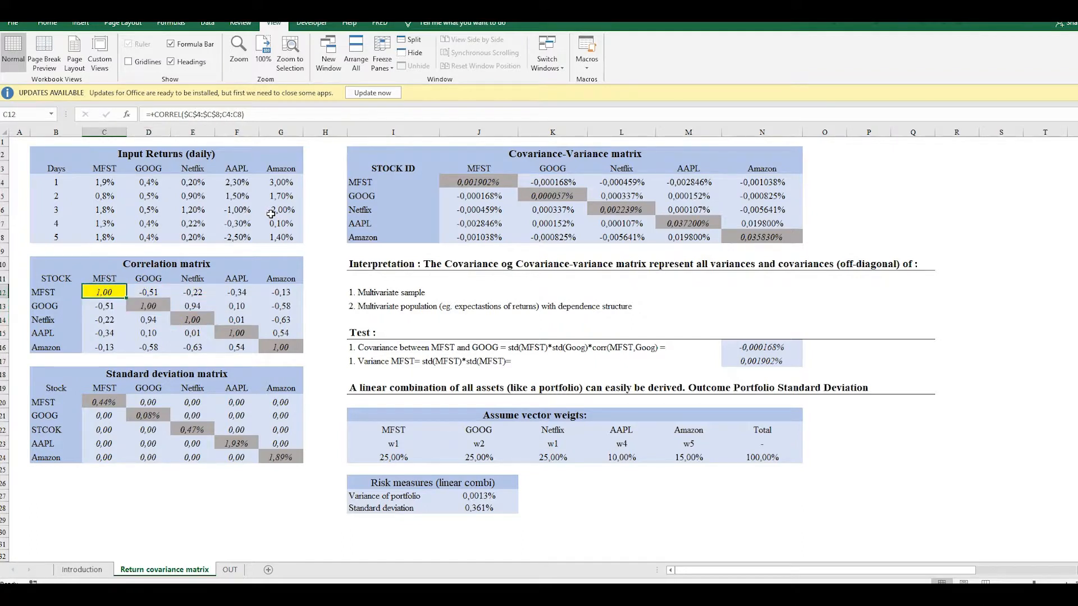
Compare the mirrored MFST–GOOG correlation formulas in D12 and C13, ending on the GOOG diagonal cell
{"action": "key", "text": "Right"}
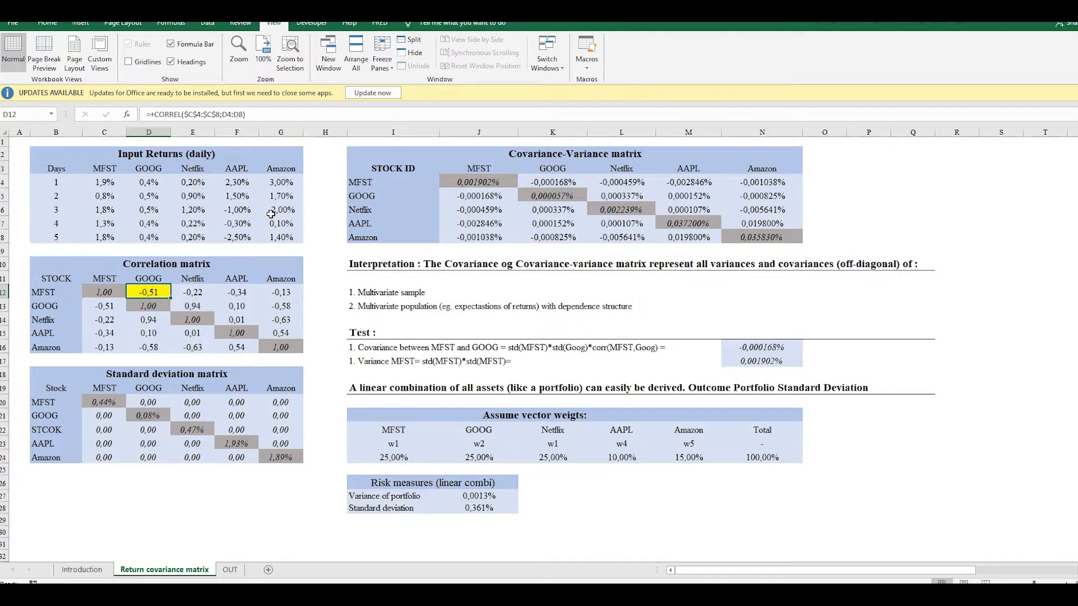
{"action": "key", "text": "Left"}
{"action": "key", "text": "Down"}
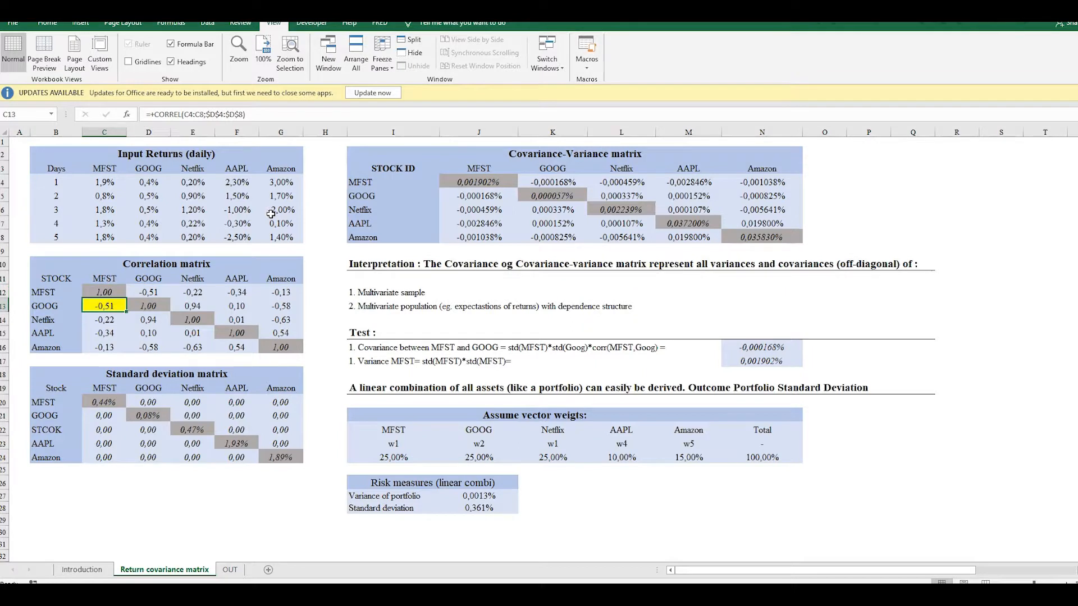
{"action": "key", "text": "Up"}
{"action": "key", "text": "Right"}
{"action": "key", "text": "Down"}
{"action": "key", "text": "Left"}
{"action": "key", "text": "Left"}
{"action": "key", "text": "Down"}
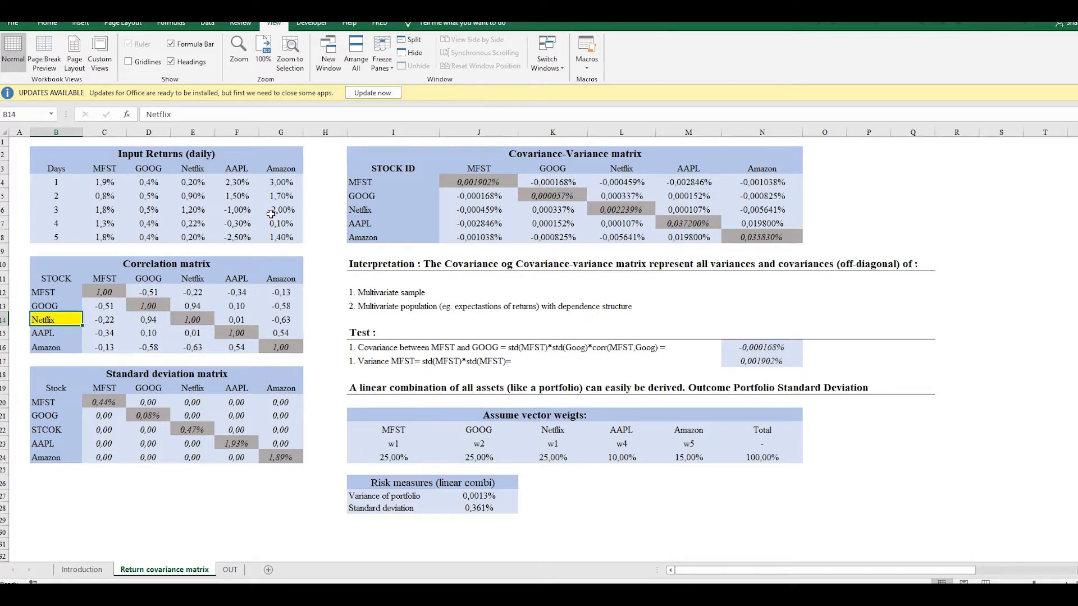
{"action": "key", "text": "Up"}
{"action": "key", "text": "Right"}
{"action": "key", "text": "Right"}
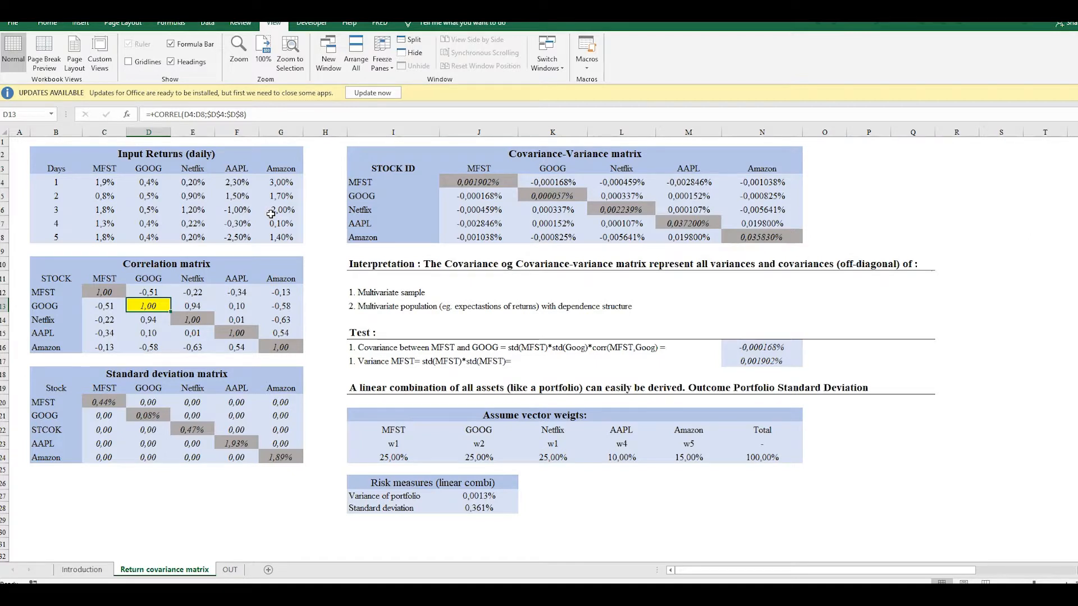
Select the upper triangle of the correlation matrix, including the diagonal, to examine its cells
{"action": "key", "text": "Left"}
{"action": "key", "text": "Up"}
{"action": "key", "text": "shift+Right"}
{"action": "key", "text": "shift+Right"}
{"action": "key", "text": "shift+Right"}
{"action": "key", "text": "shift+Right"}
{"action": "key", "text": "shift+Right"}
{"action": "key", "text": "shift+Left"}
{"action": "key", "text": "shift+Left"}
{"action": "key", "text": "shift+Right"}
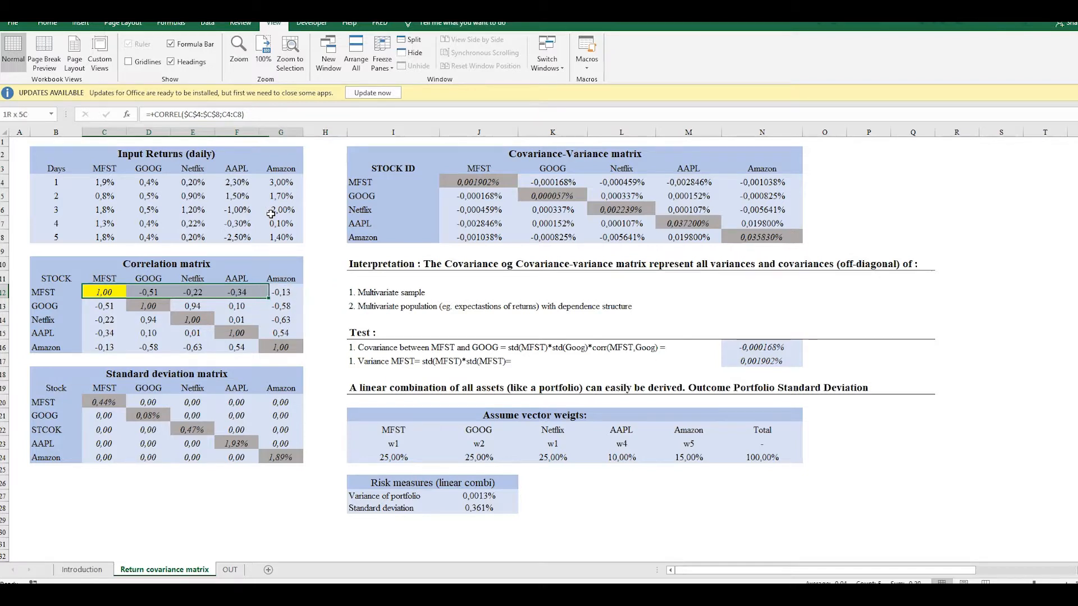
{"action": "left_click_drag", "start_coordinate": [174, 305], "coordinate": [275, 333]}
{"action": "left_click", "coordinate": [282, 348], "text": "ctrl"}
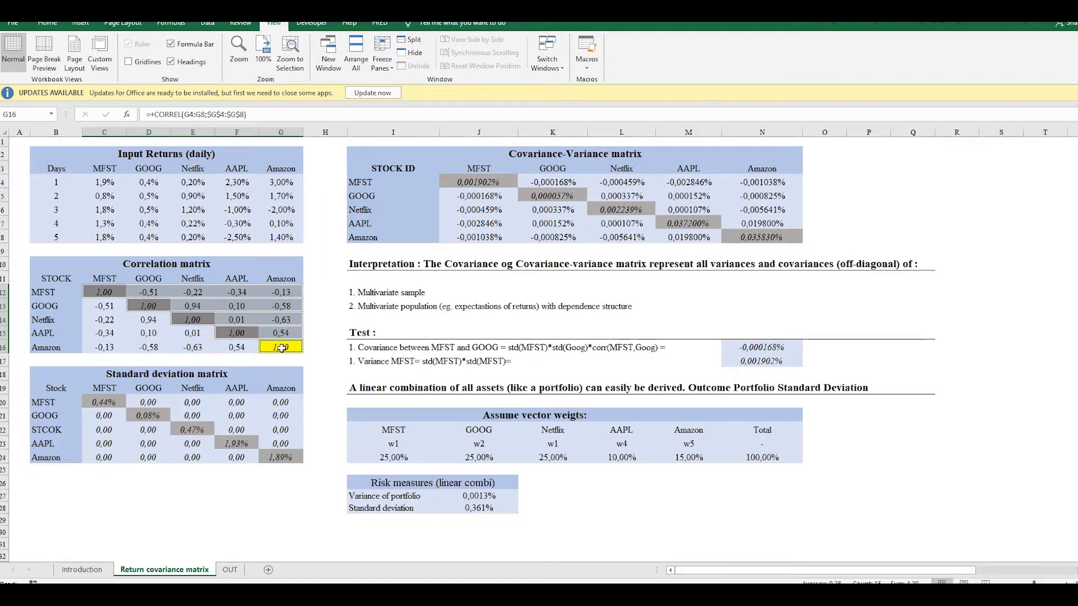
Select the lower triangle of the correlation matrix, from the GOOG row through the Amazon diagonal cell
{"action": "left_click_drag", "start_coordinate": [105, 305], "coordinate": [105, 346]}
{"action": "left_click_drag", "start_coordinate": [143, 307], "coordinate": [149, 349]}
{"action": "left_click_drag", "start_coordinate": [192, 320], "coordinate": [236, 348]}
{"action": "left_click", "coordinate": [283, 344], "text": "ctrl"}
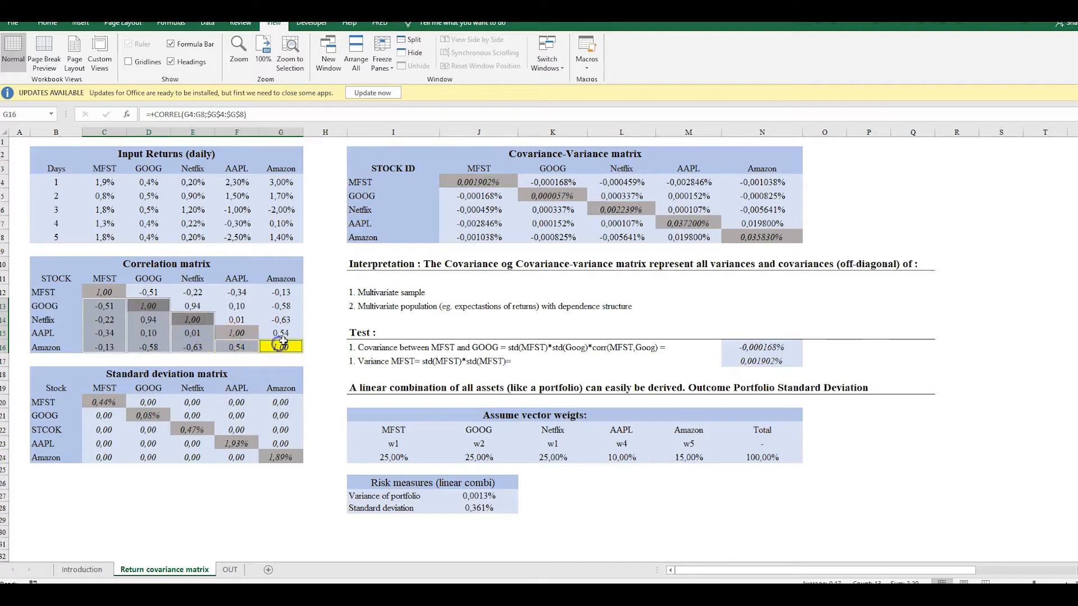
Clear the triangle selection and inspect the MFST–Netflix correlation formula in E12
{"action": "left_click", "coordinate": [283, 343]}
{"action": "left_click", "coordinate": [236, 321]}
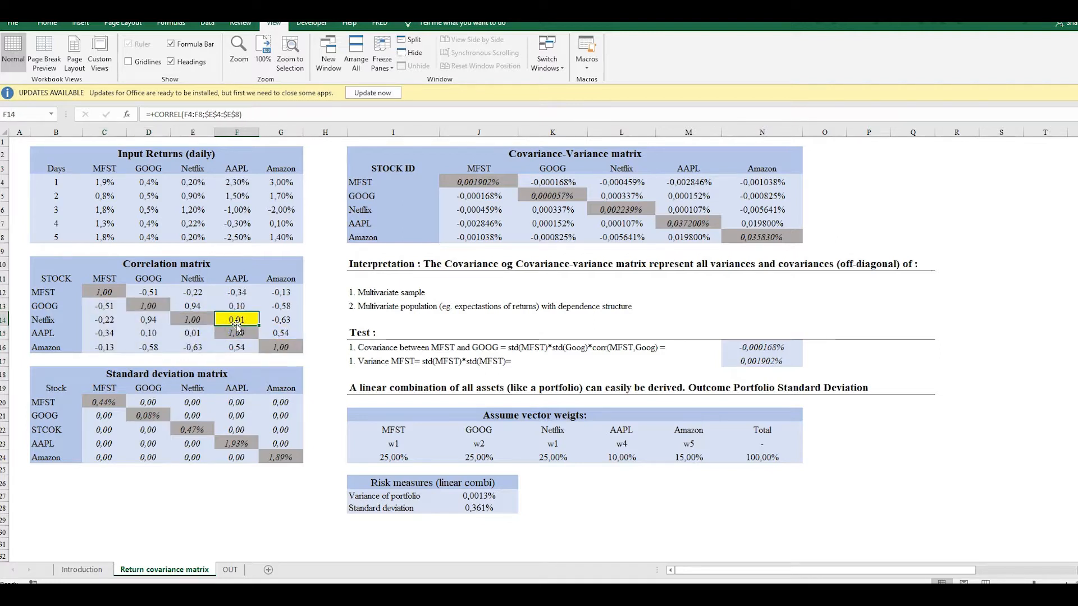
{"action": "key", "text": "Up"}
{"action": "key", "text": "Up"}
{"action": "key", "text": "Left"}
{"action": "key", "text": "Left"}
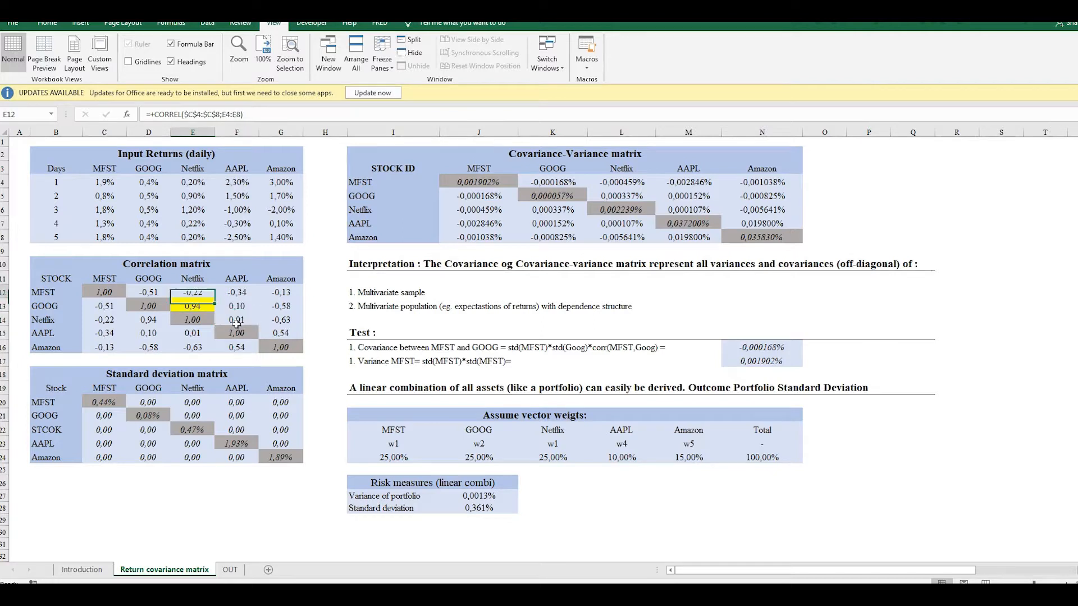